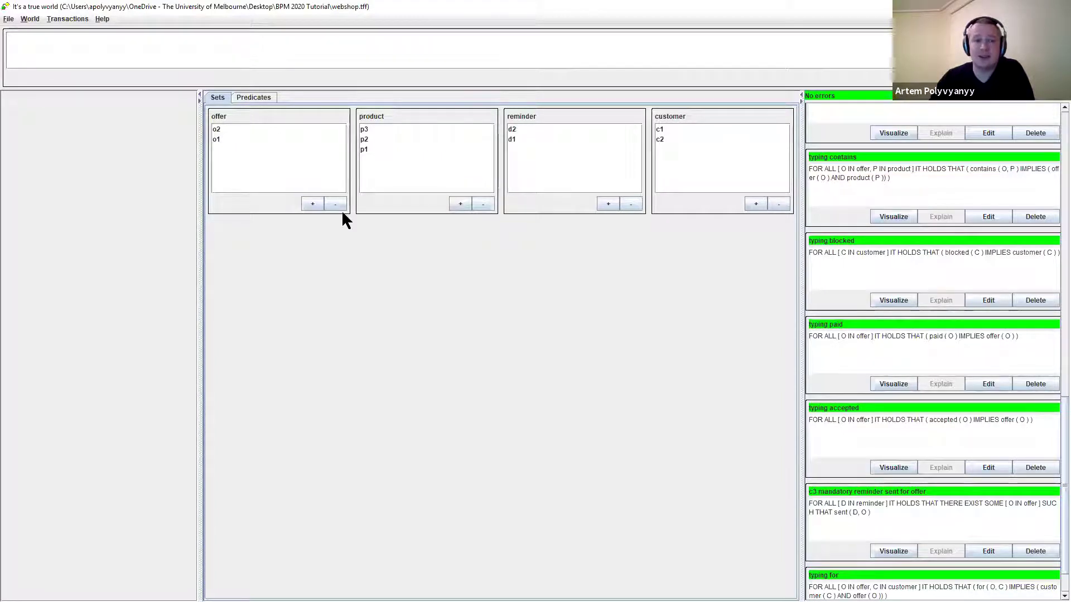
Step: Show the predicate population and examine the facts sent(d2, o2) and sent(d1, o1)
click(262, 97)
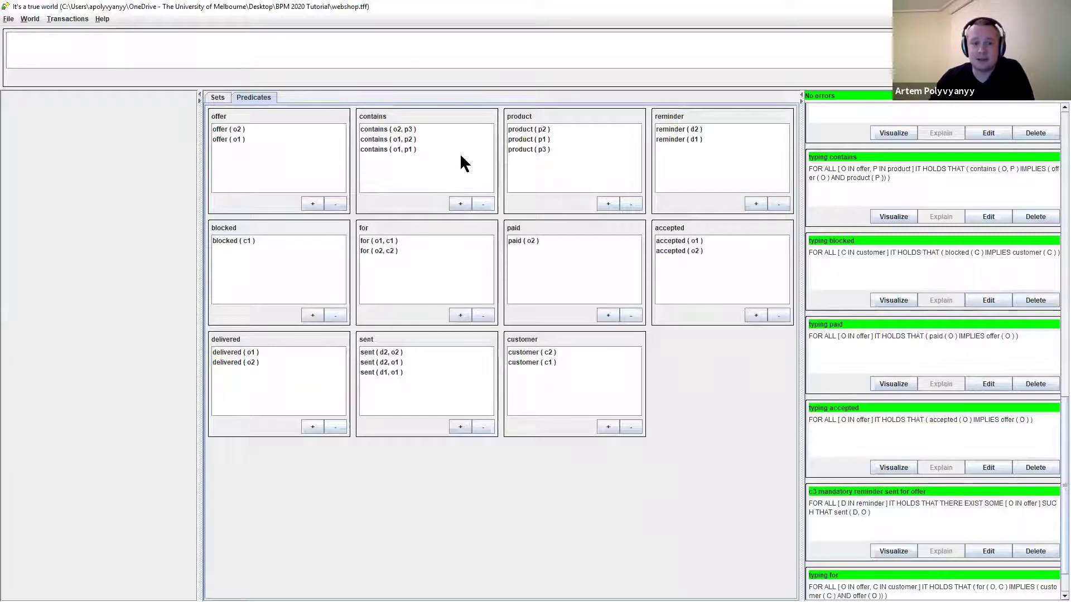
click(376, 353)
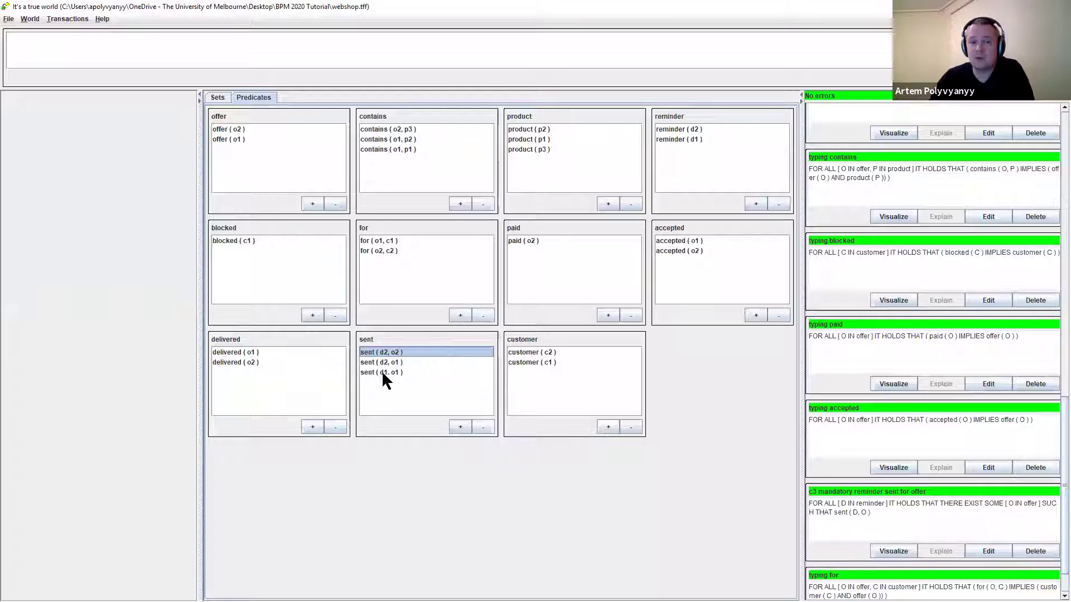
click(371, 372)
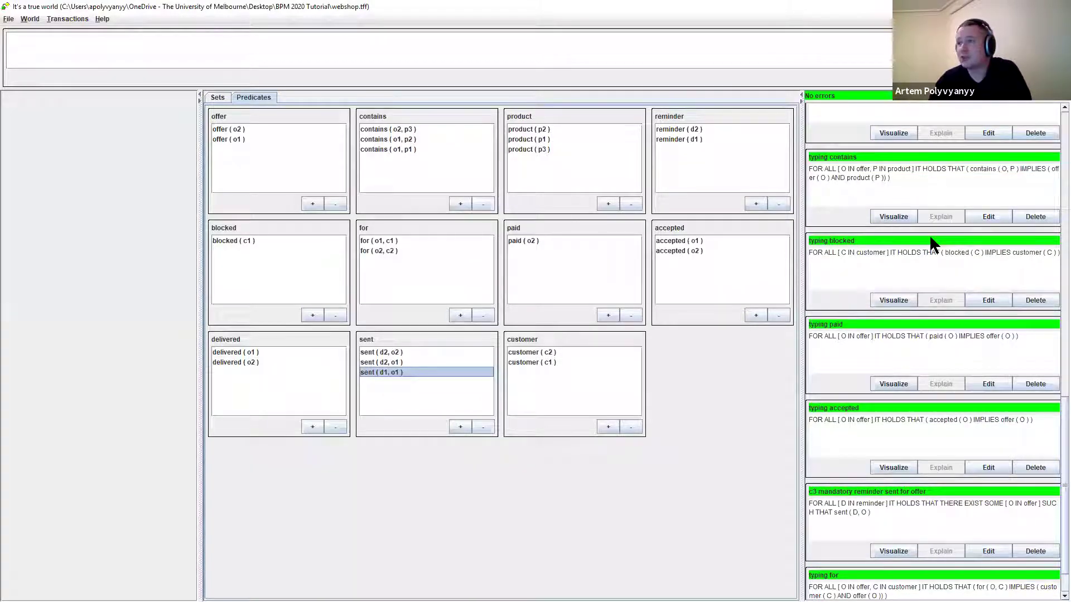
Step: Visualize the "typing sent" constraint as a formula tree, examine its quantifier and implication nodes, and close it
scroll(930, 235, down, 1)
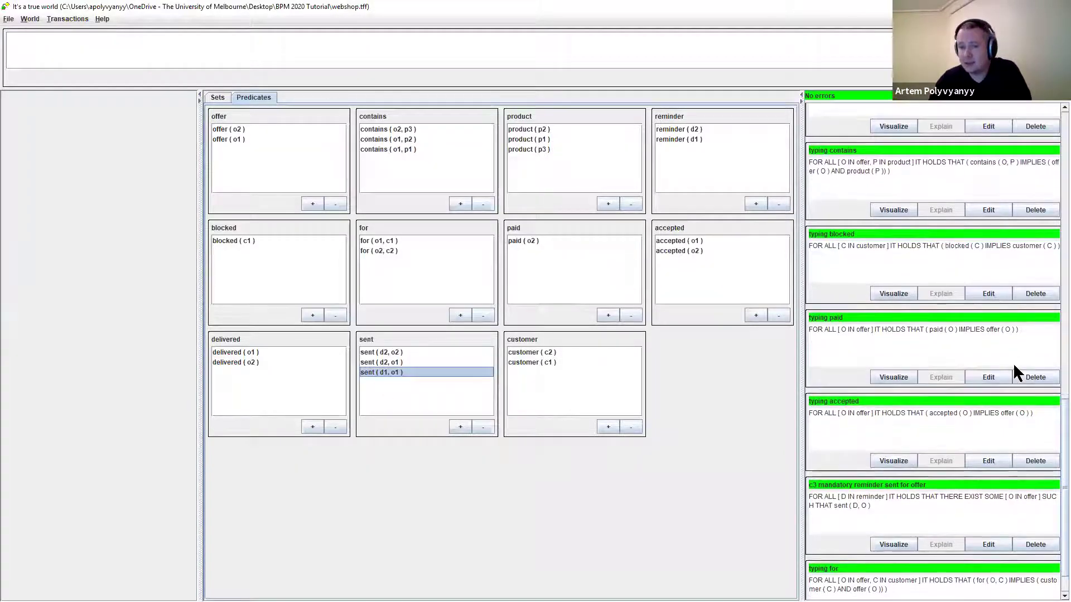
scroll(1013, 362, up, 3)
scroll(1031, 344, up, 5)
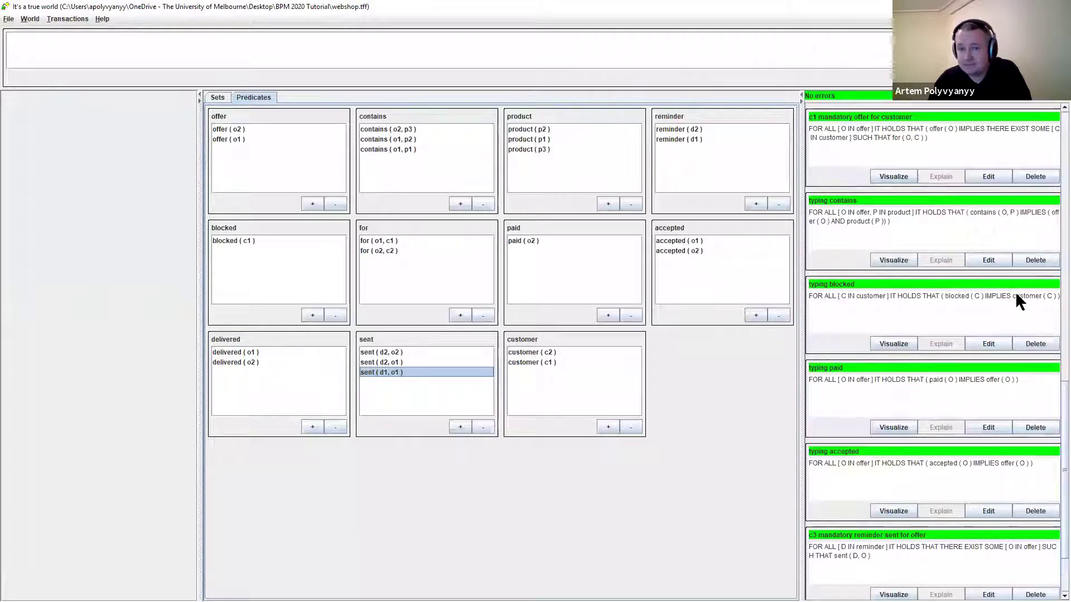
scroll(1056, 306, up, 10)
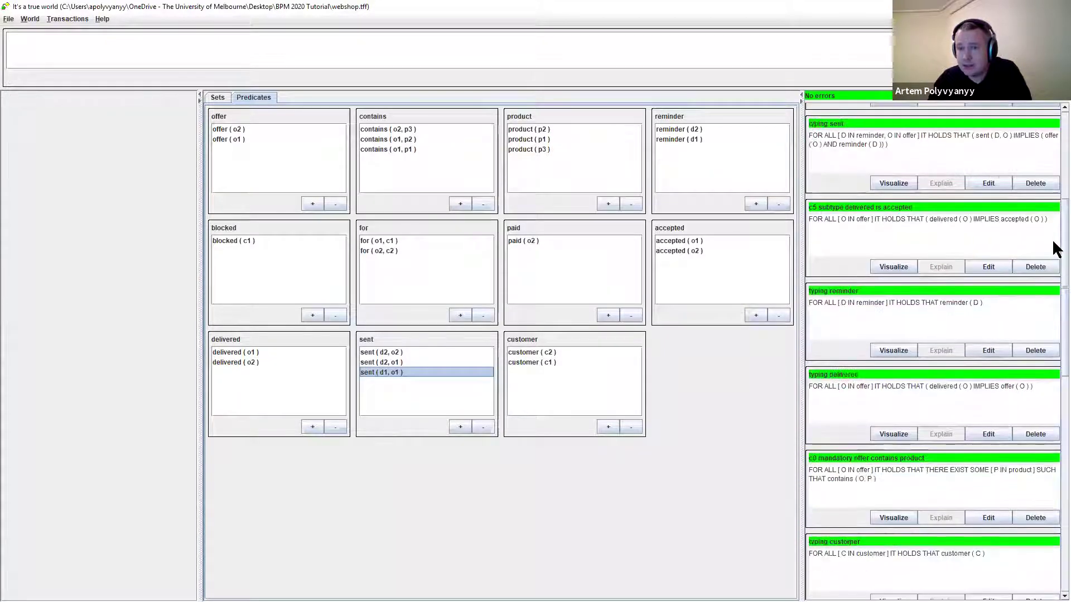
scroll(1055, 168, up, 10)
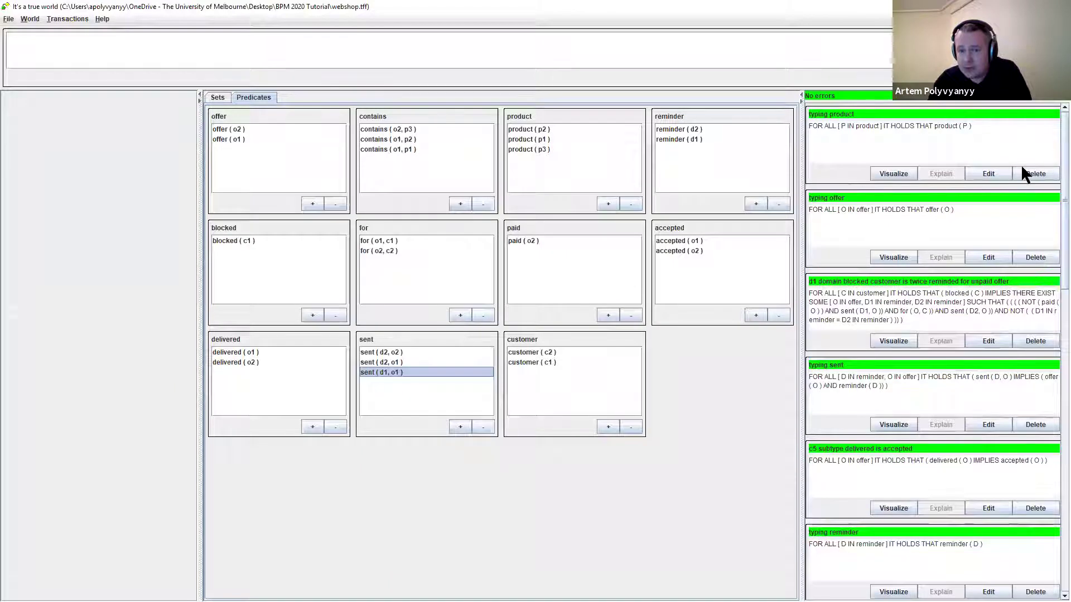
click(878, 420)
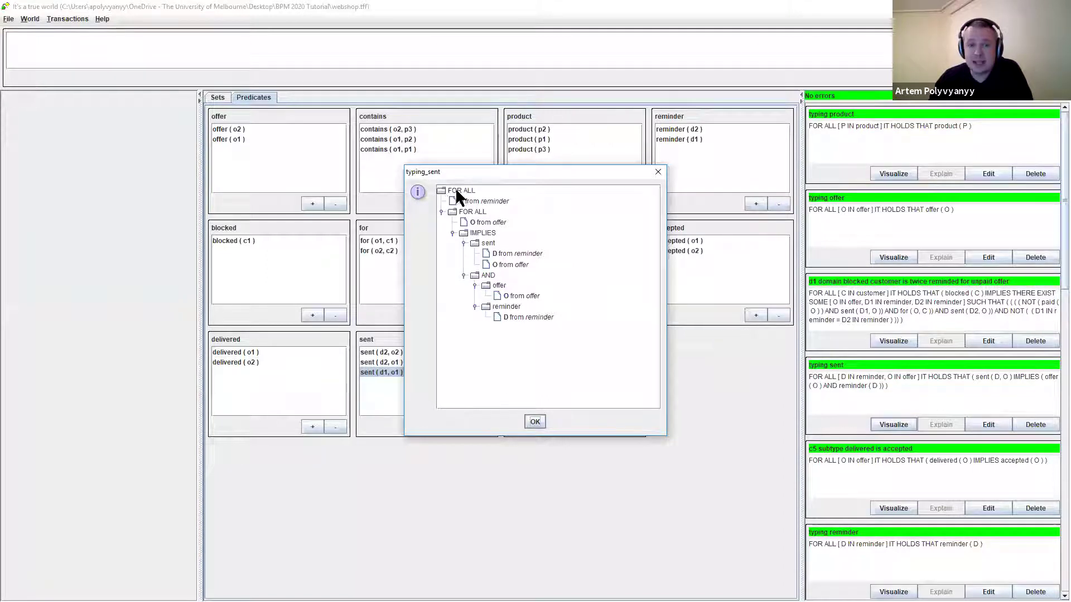
click(490, 201)
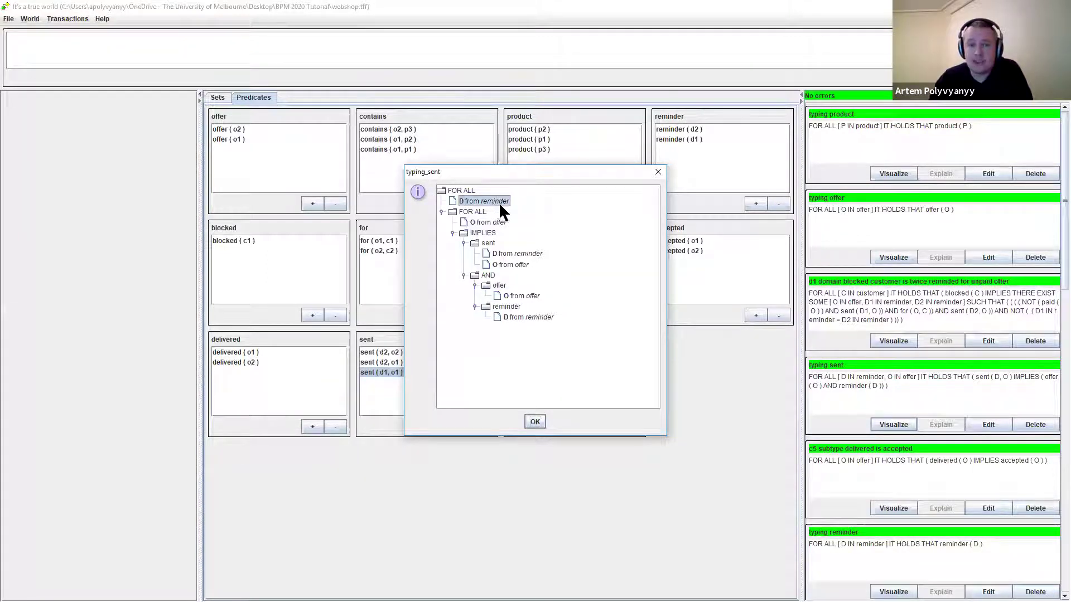
click(498, 223)
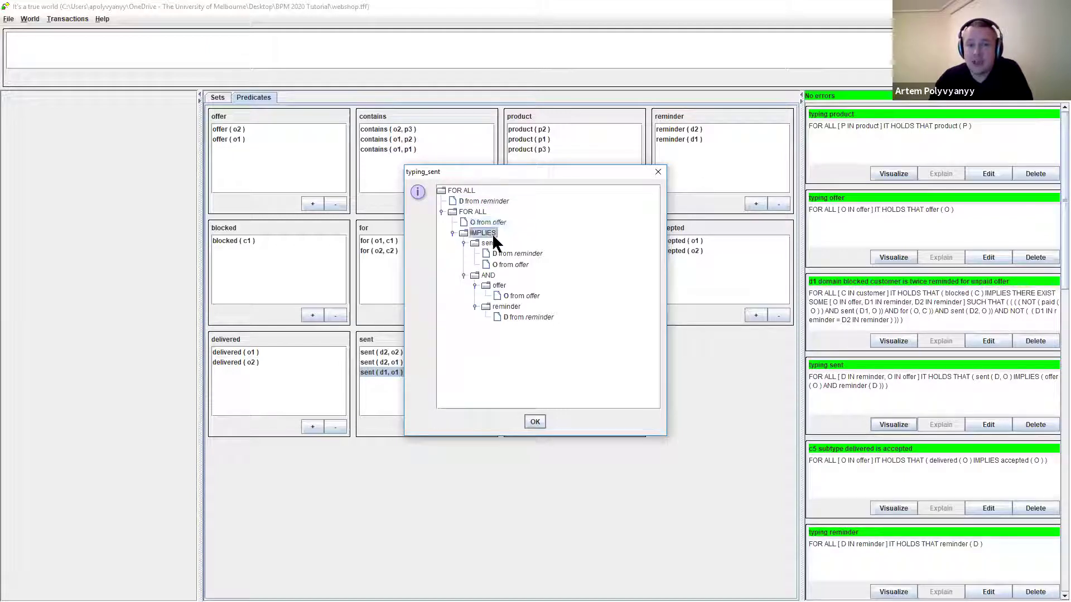
click(512, 264)
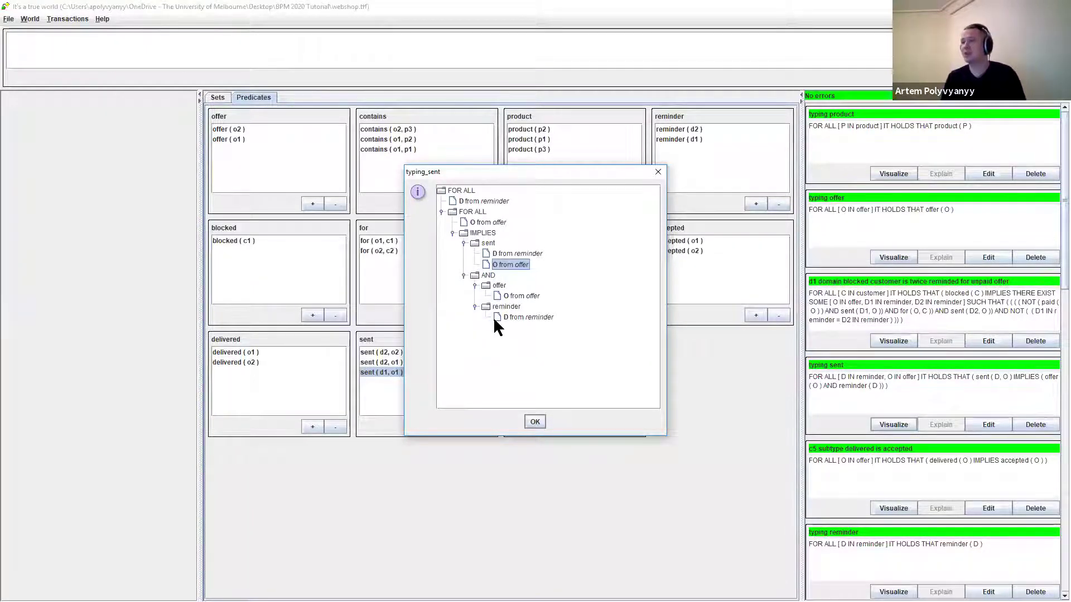
click(535, 422)
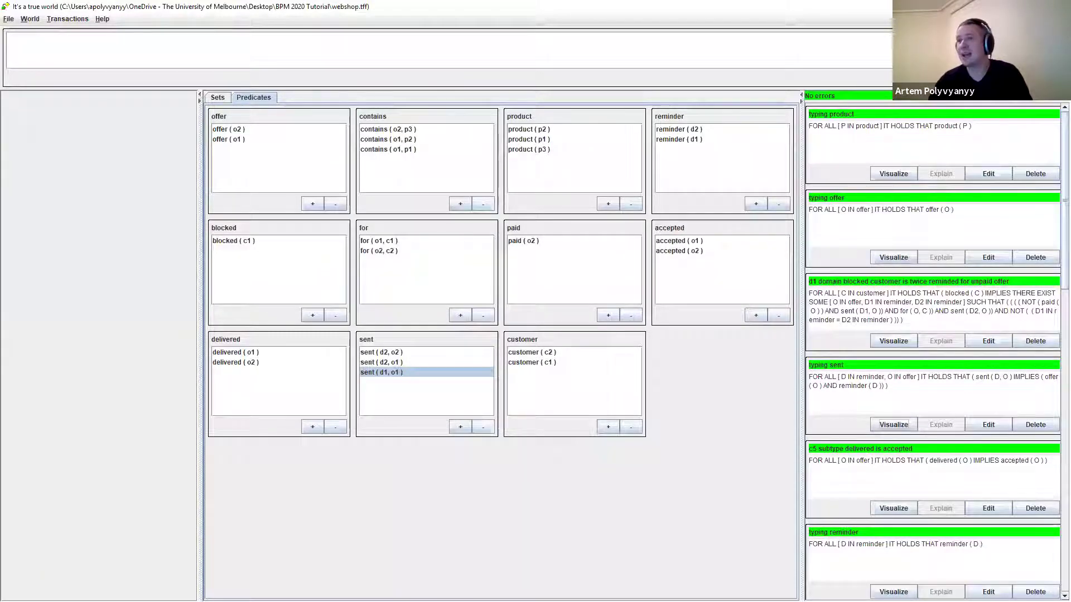
Step: Switch to the presentation to consult the preceding slide on constraint types, and return to It's a true world
key(alt+Tab)
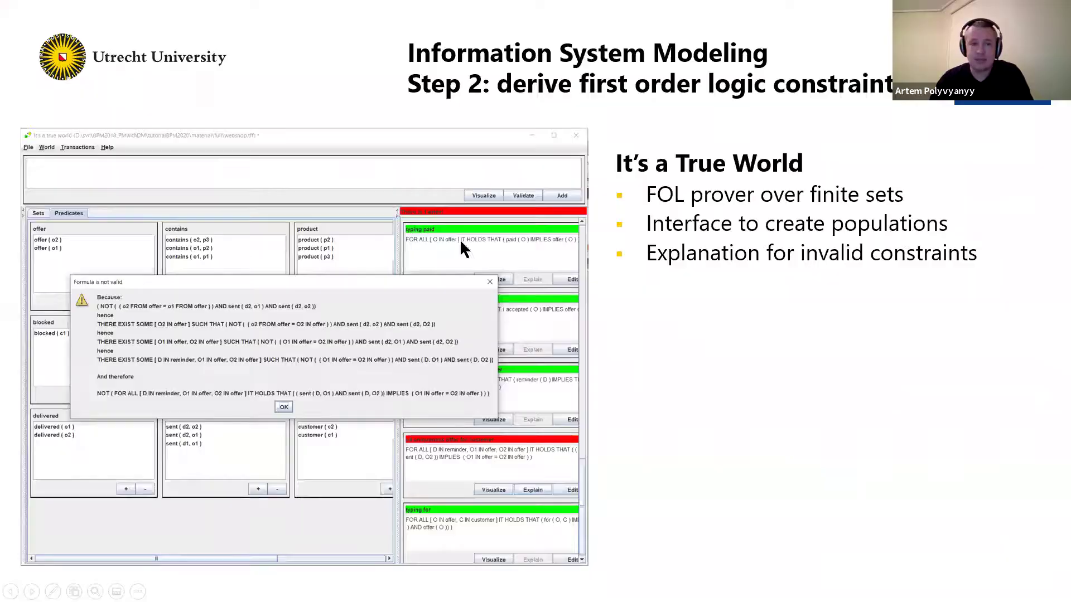
key(Left)
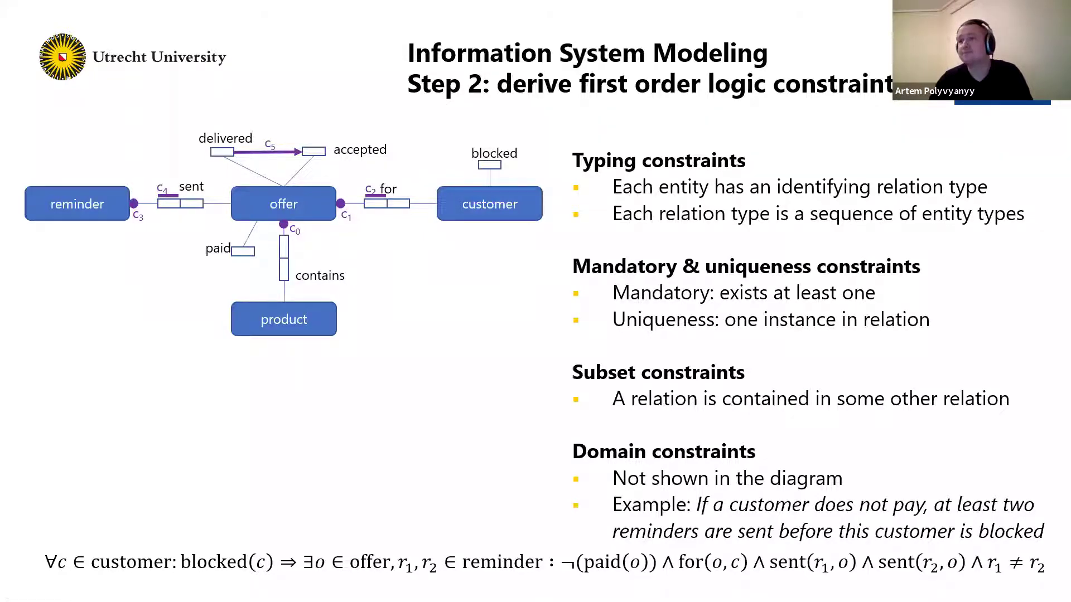
key(alt+Tab)
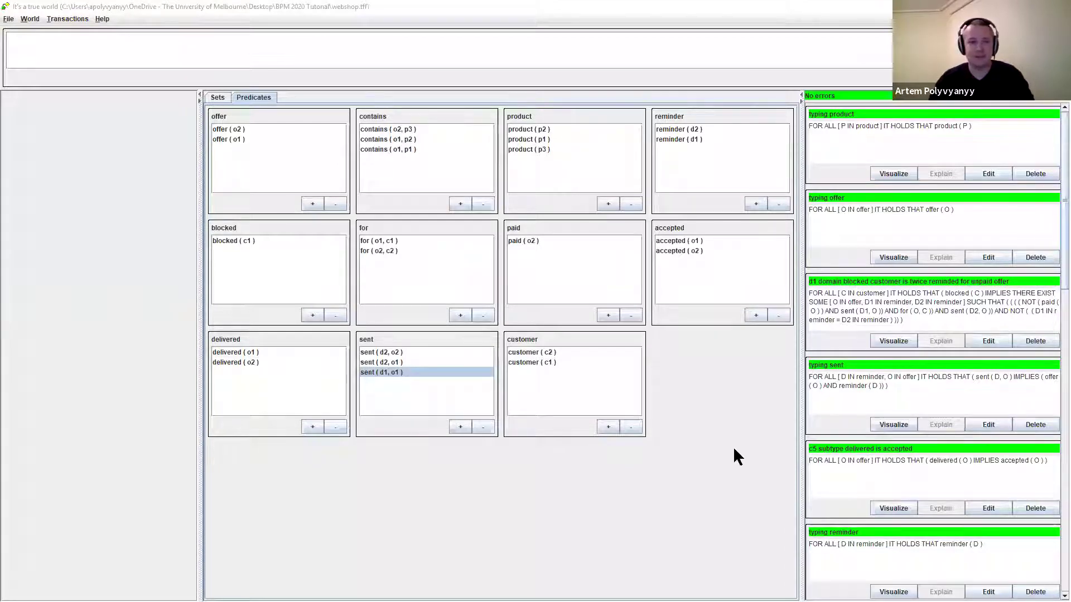
Step: Enter the formula FOR ALL [ D IN reminder, O1 IN offer, O2 IN offer ] IT HOLDS THAT ((sent(D,O1) AND sent(D,O2)) IMPLIES (O1 = O2))
text(FOR ALL [ D IN reminder, O1 IN offer, O2 IN offer ] IT HOLDS THAT ( ( sent(D,O1) AND sent(D,O2)) IMPLIES (O1 = O2) ))
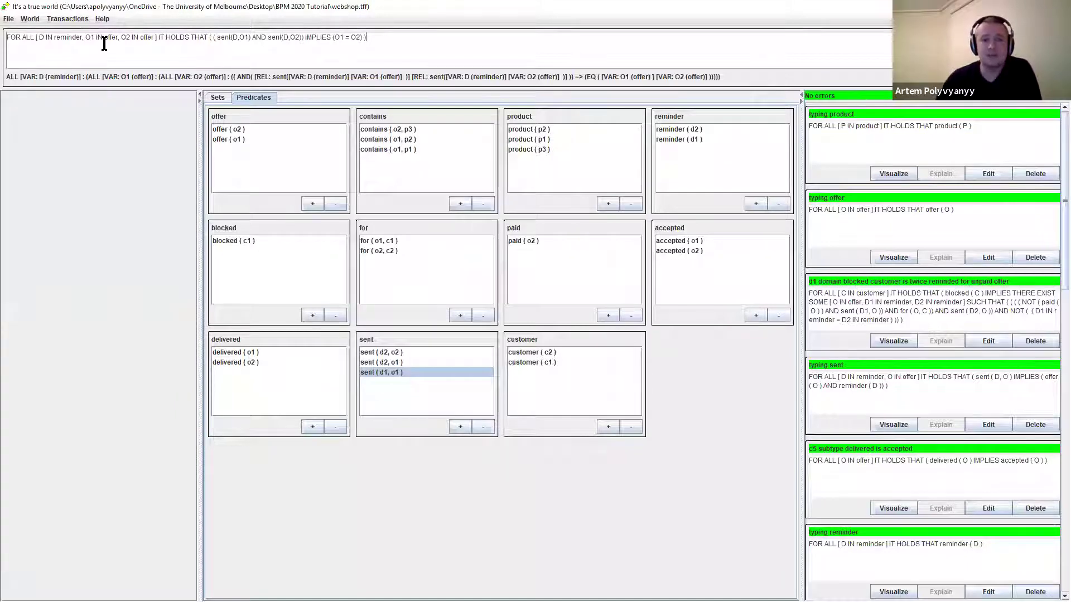
Step: Examine the entered formula part by part: the quantified variables, the two sent predicates and the implied equality O1 = O2
drag(378, 38, 6, 39)
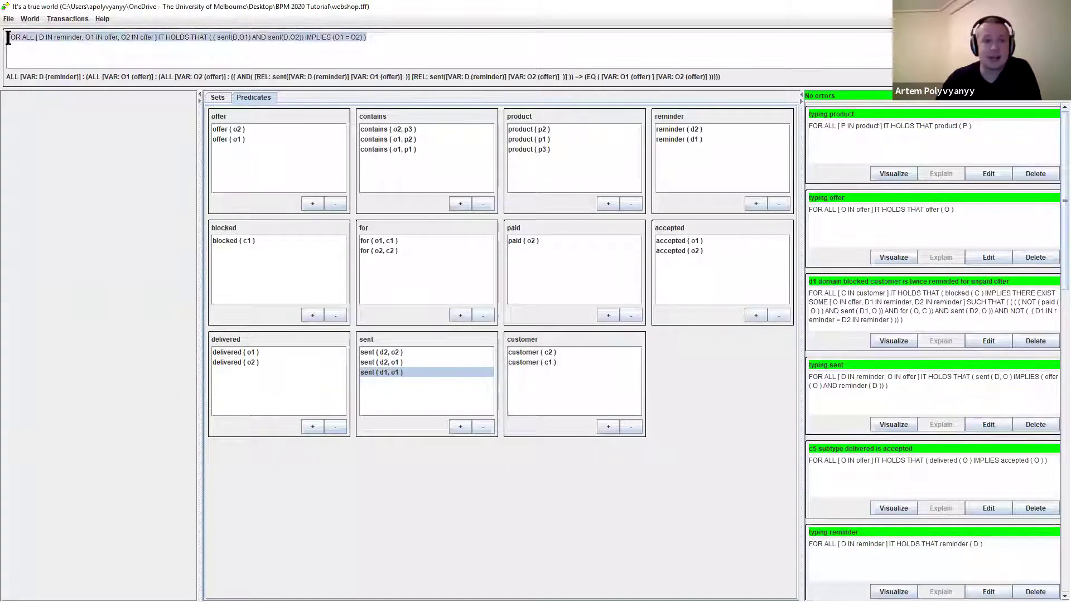
click(14, 44)
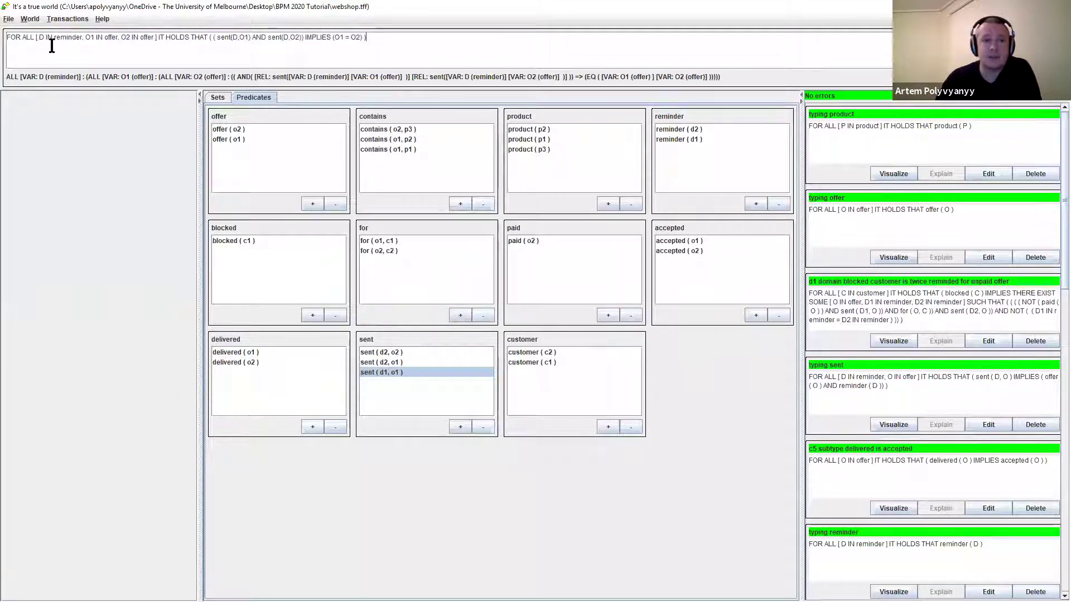
click(47, 37)
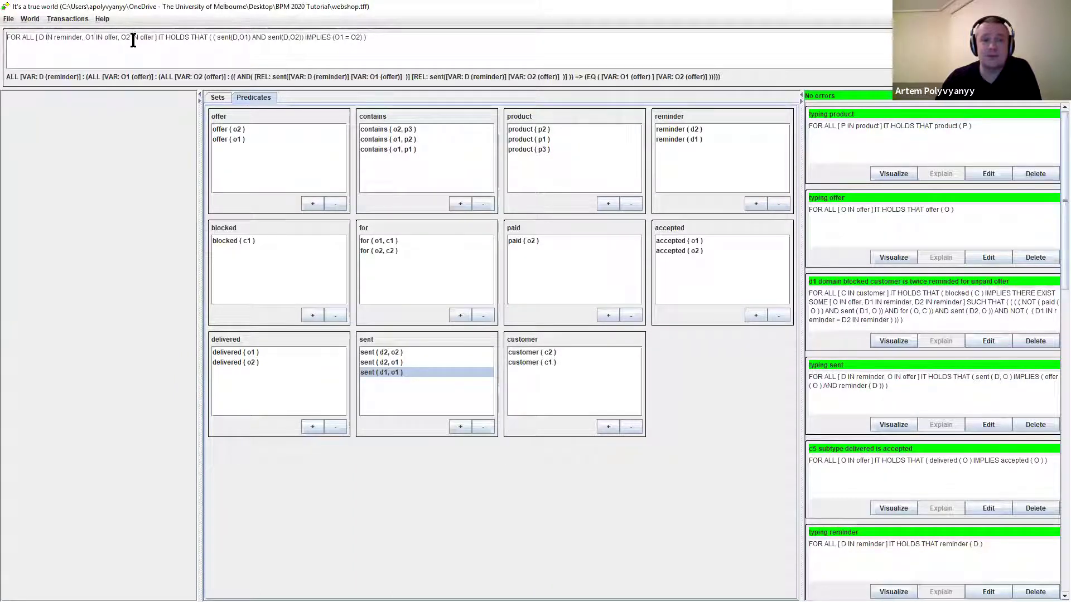
drag(86, 38, 170, 37)
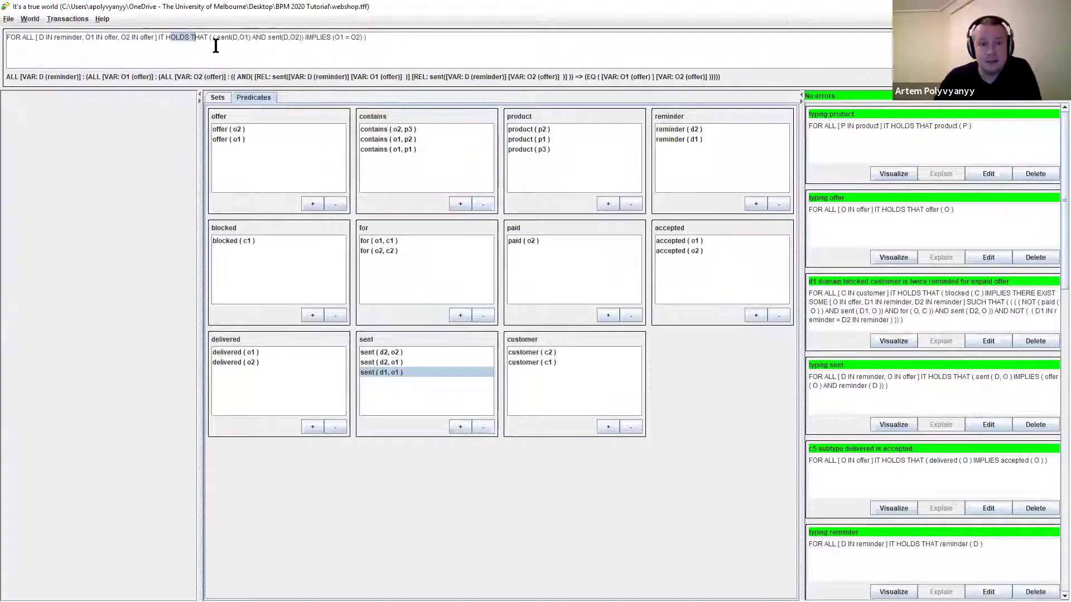
click(215, 37)
drag(243, 37, 281, 37)
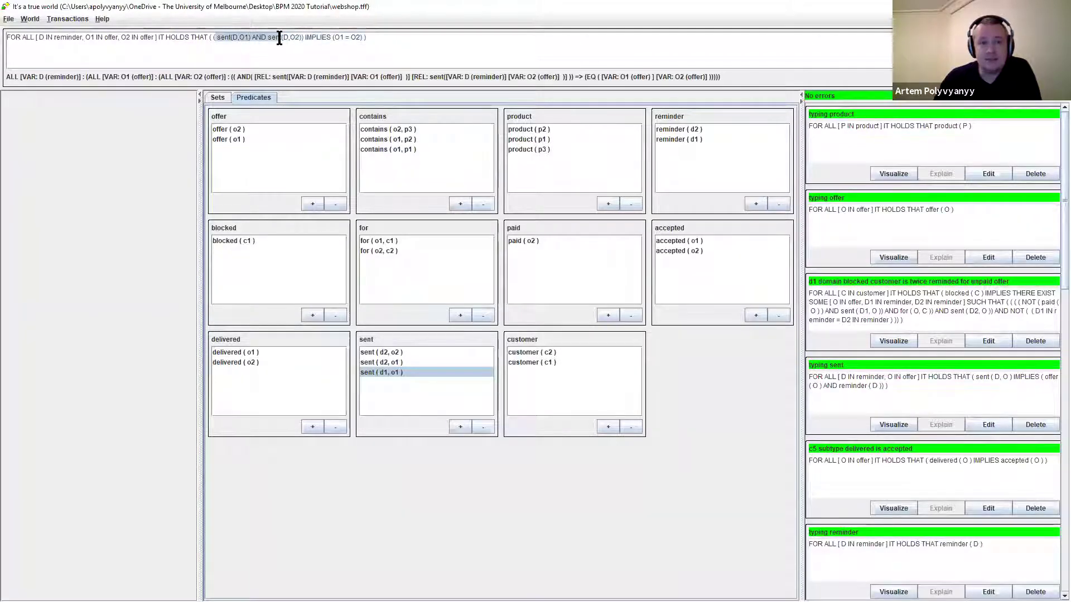
click(236, 38)
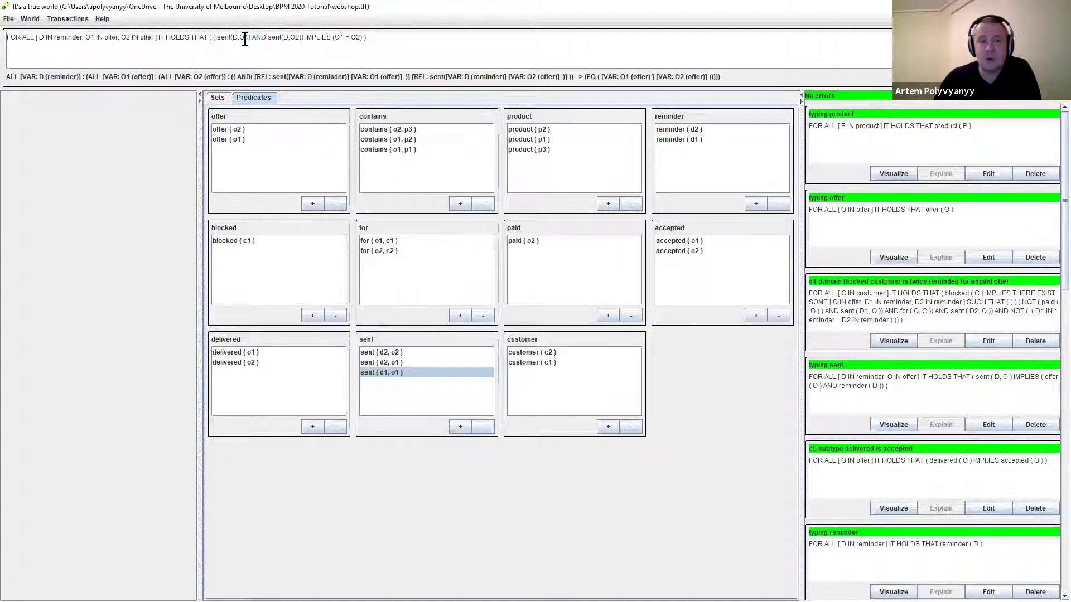
drag(272, 37, 298, 38)
drag(367, 37, 328, 58)
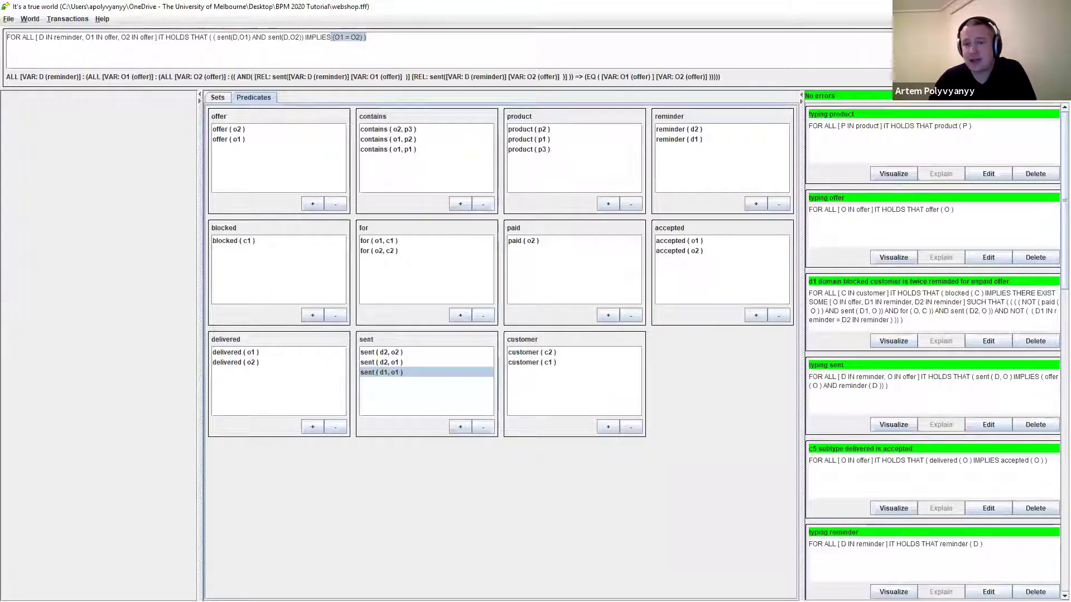
key(alt+Tab)
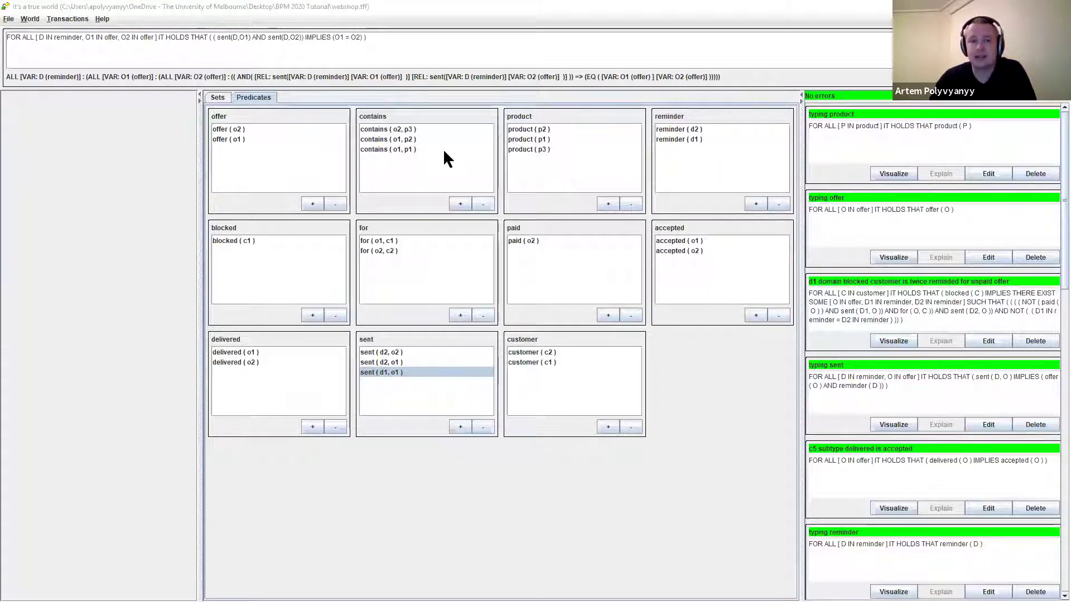
Step: Add the formula to the constraints as a conjecture labelled "c4 uniqueness offer for customer"
click(450, 387)
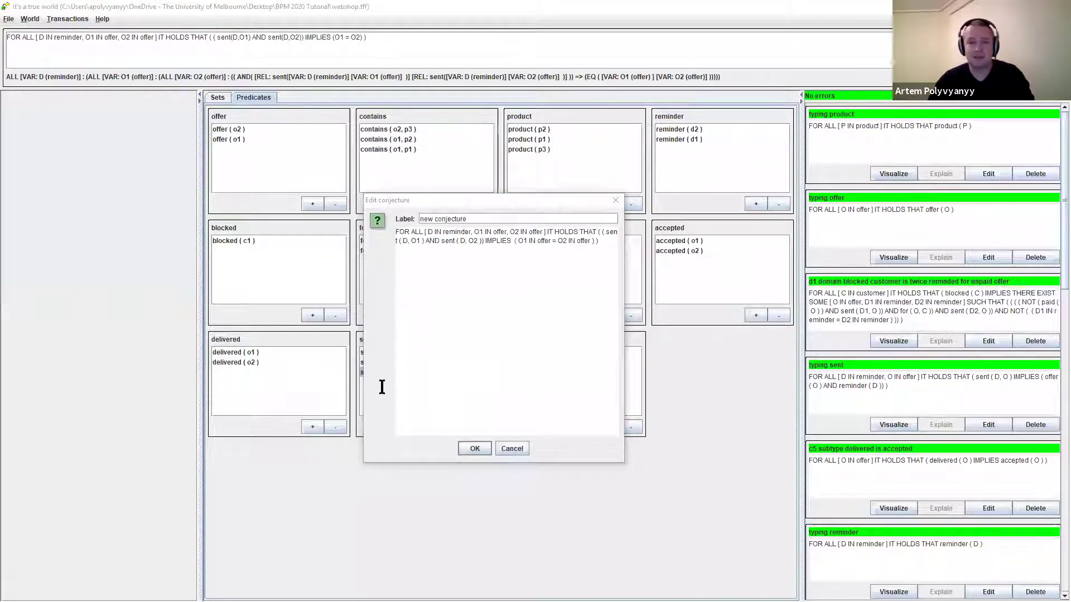
click(476, 210)
text(c4 uniqueness offer for customer)
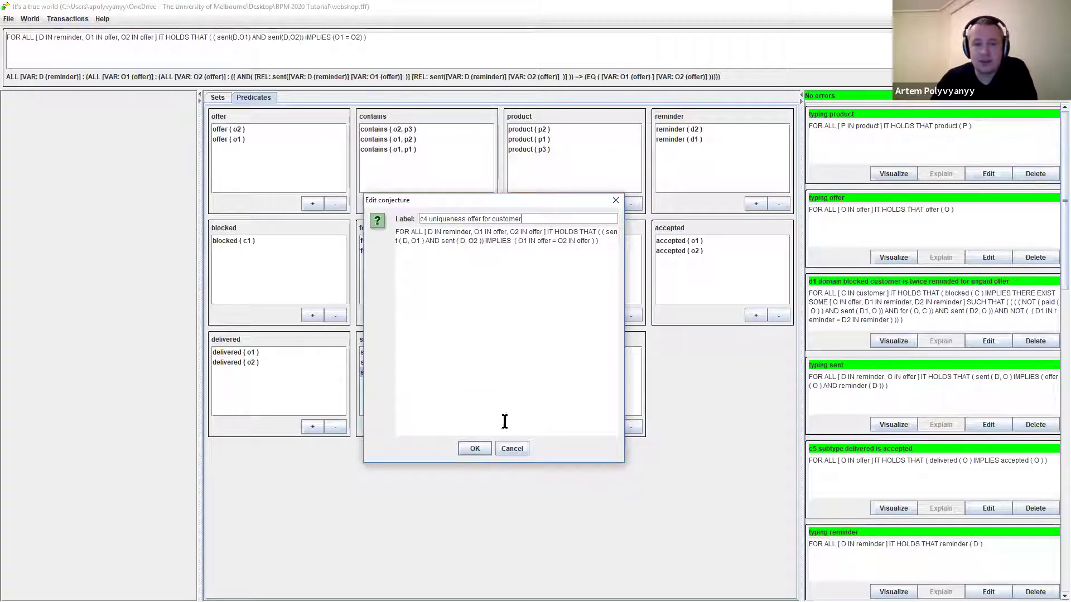
click(474, 449)
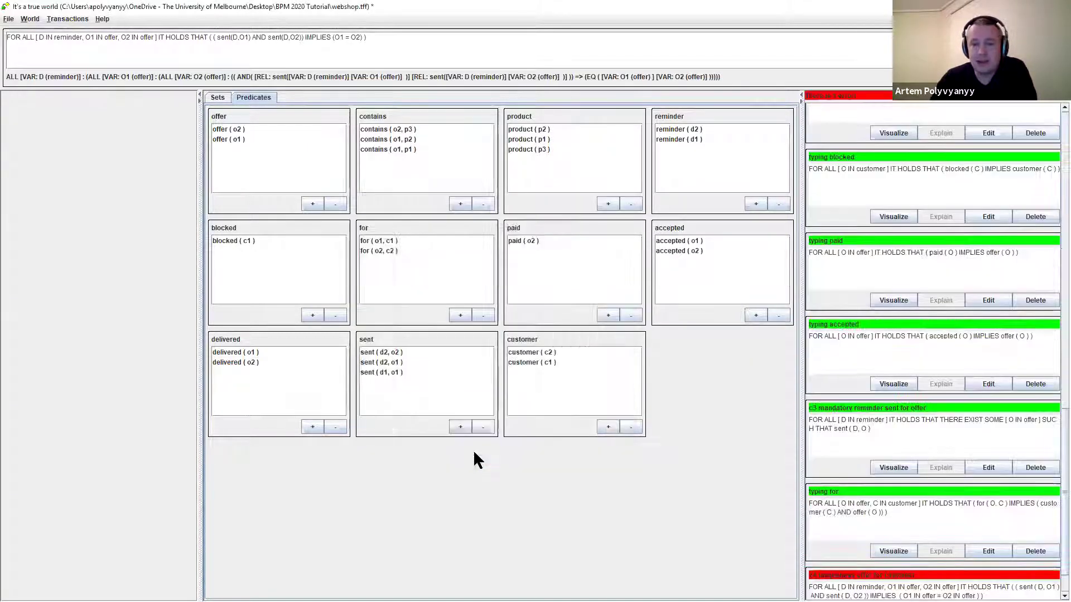
Step: Read the explanation of why the c4 uniqueness constraint is not valid and close it
scroll(929, 301, down, 5)
scroll(960, 424, down, 2)
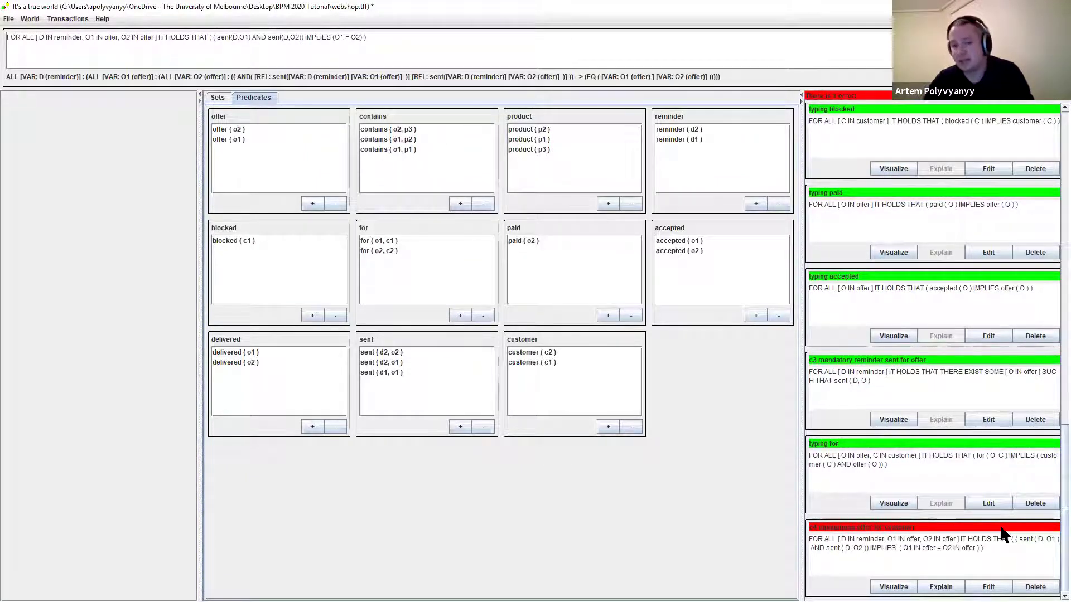
click(948, 584)
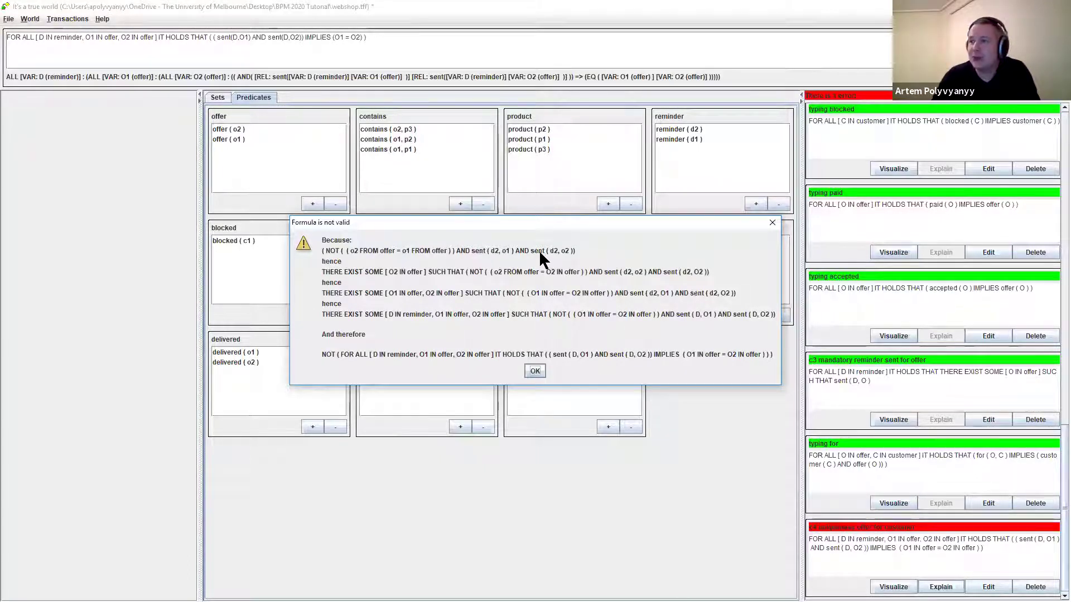
click(535, 371)
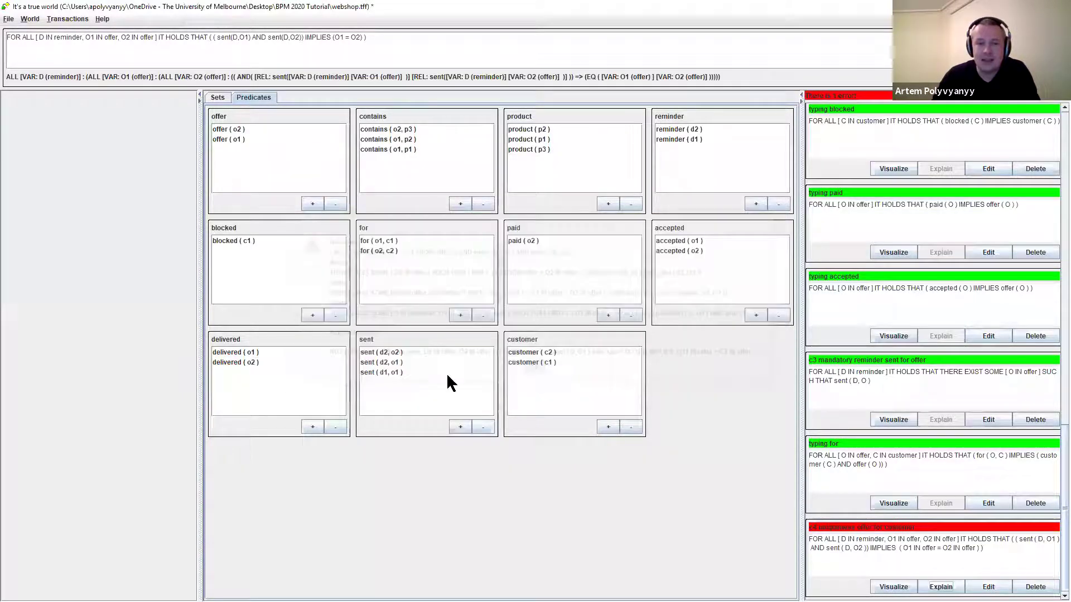
Step: Remove the fact sent(d2, o1) from the sent predicate and check the c4 uniqueness constraint again
click(385, 362)
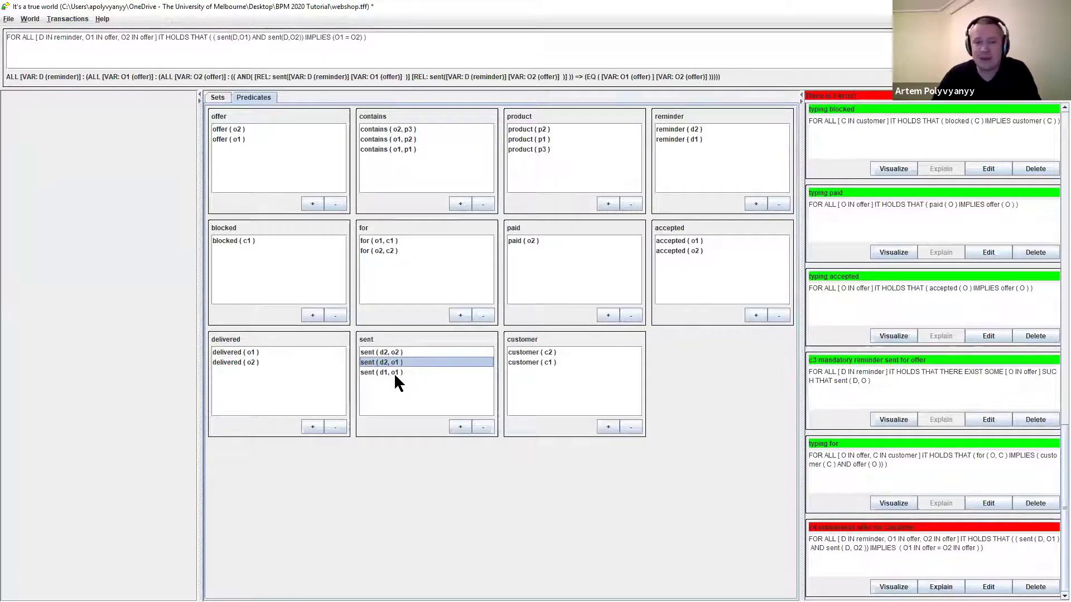
click(479, 427)
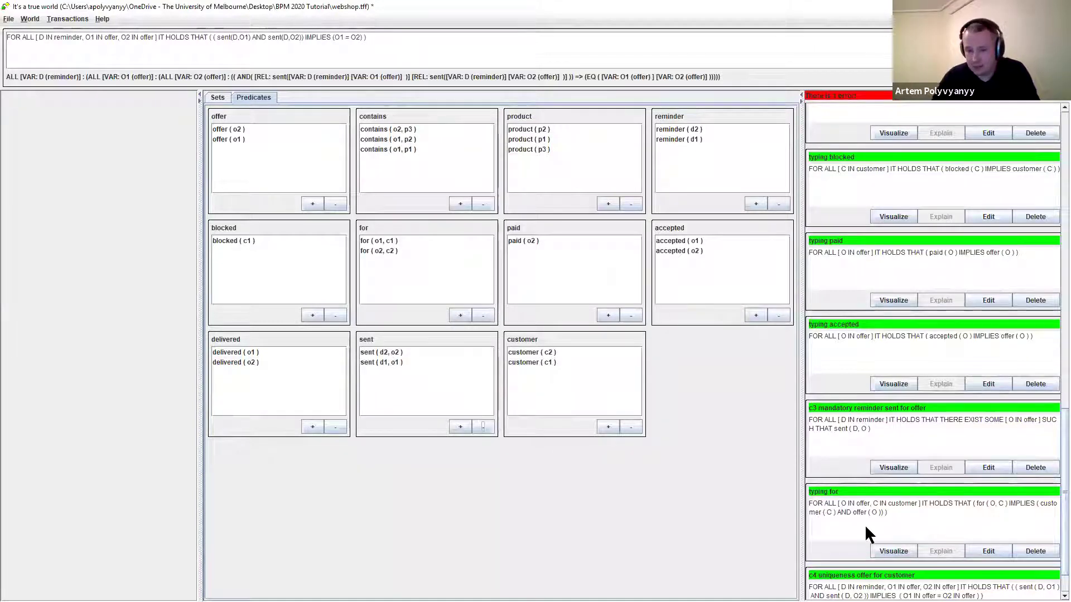
scroll(873, 529, down, 1)
scroll(875, 529, down, 4)
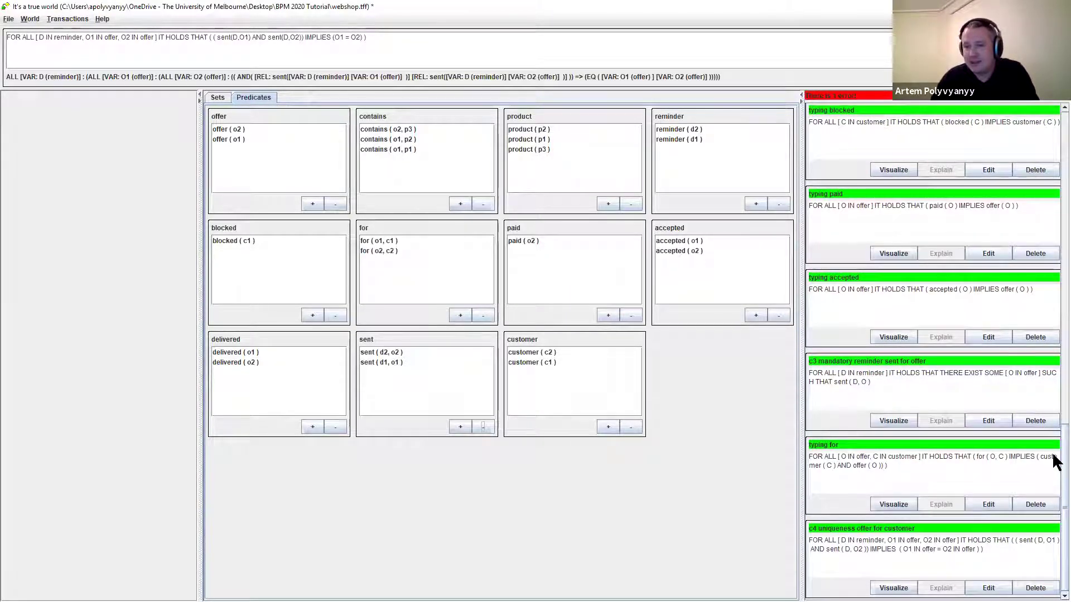
Step: Trace the violated domain constraint d1 for blocked customers through the facts blocked(c1), for(o1, c1) and sent(d1, o1)
drag(1053, 422, 1055, 156)
scroll(974, 309, up, 1)
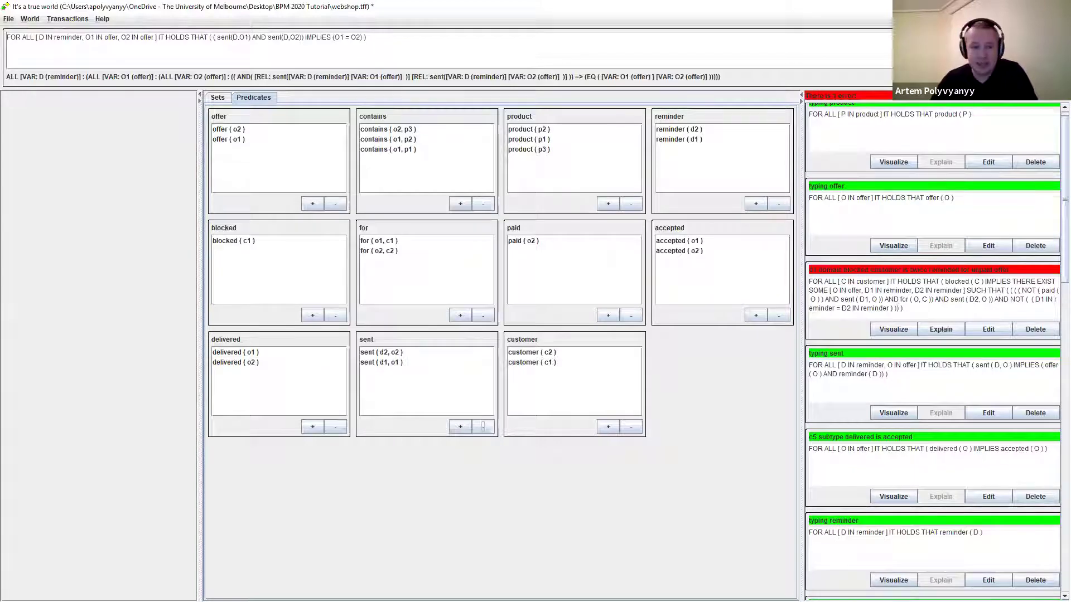
click(238, 238)
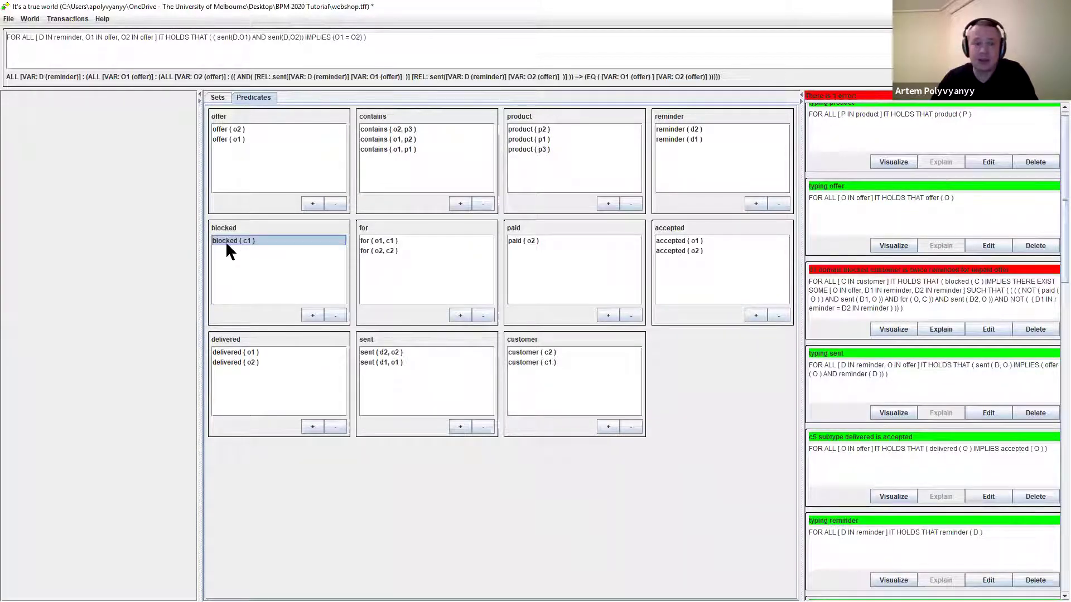
click(398, 245)
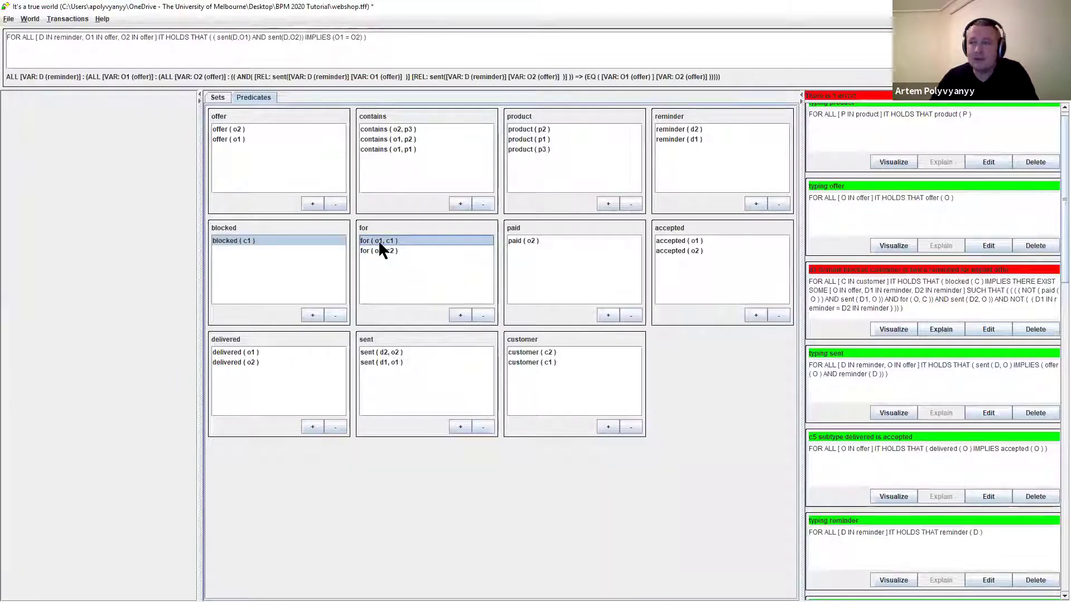
click(390, 361)
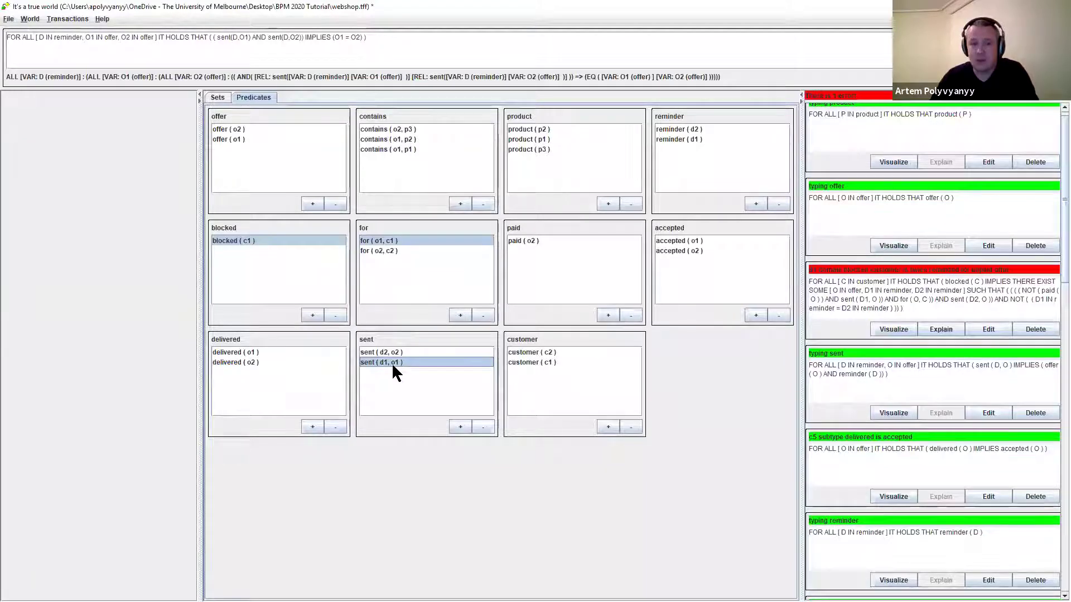
Step: Remove the fact sent(d2, o2) from the sent predicate
click(390, 353)
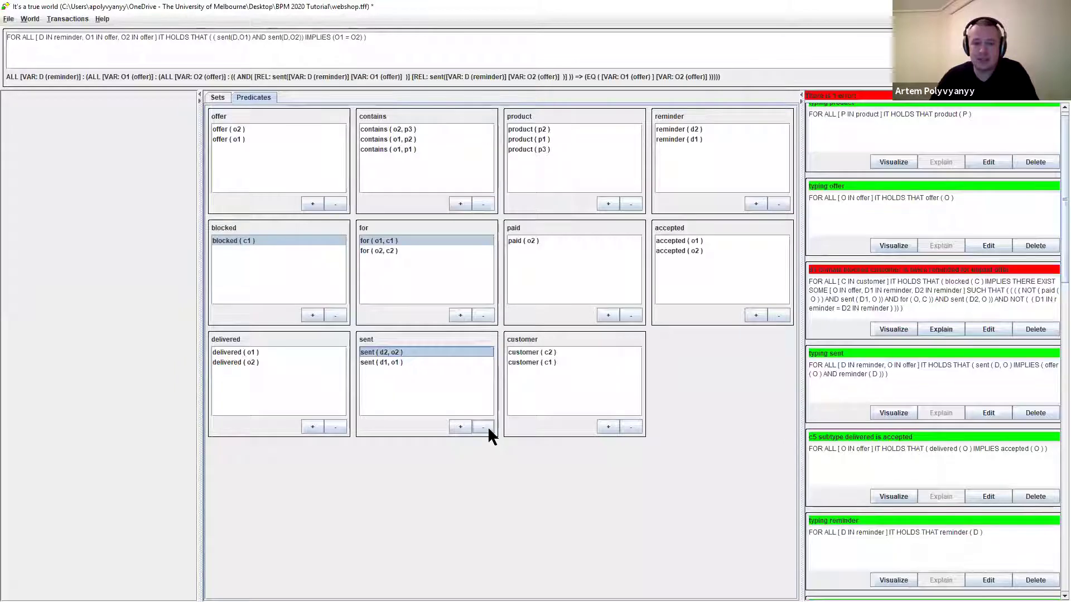
click(487, 431)
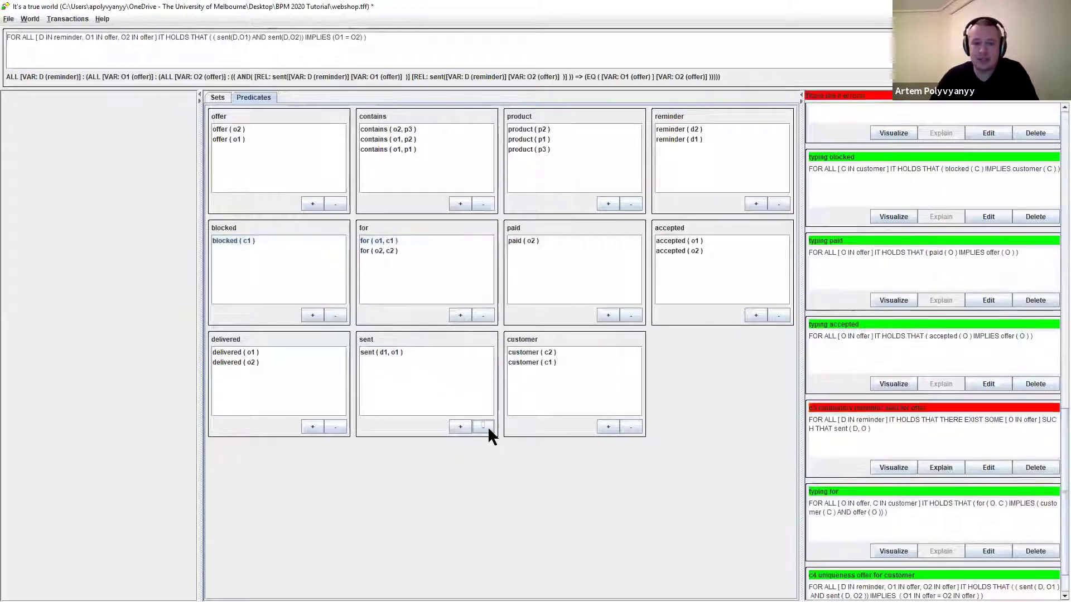
click(460, 316)
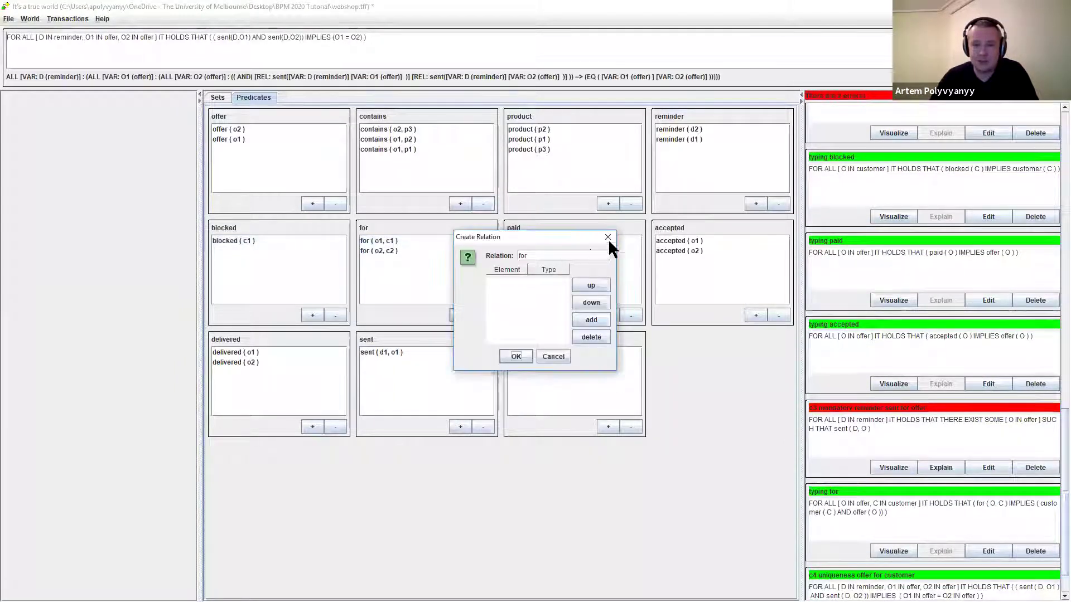
click(608, 238)
Step: Add a fact to the sent predicate linking reminder d2 to offer o1
click(460, 428)
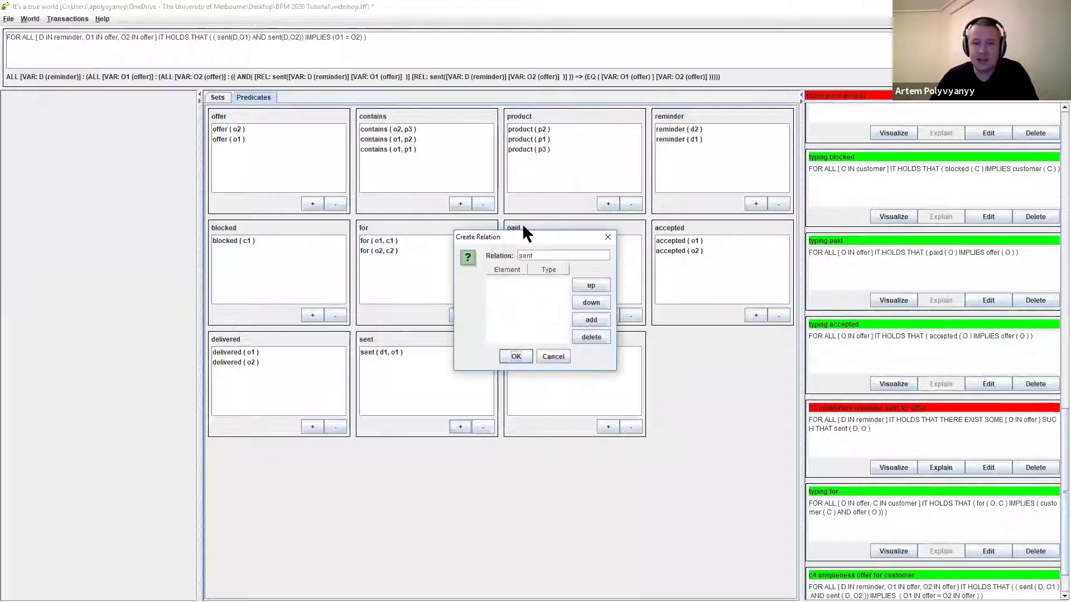
drag(525, 232, 529, 261)
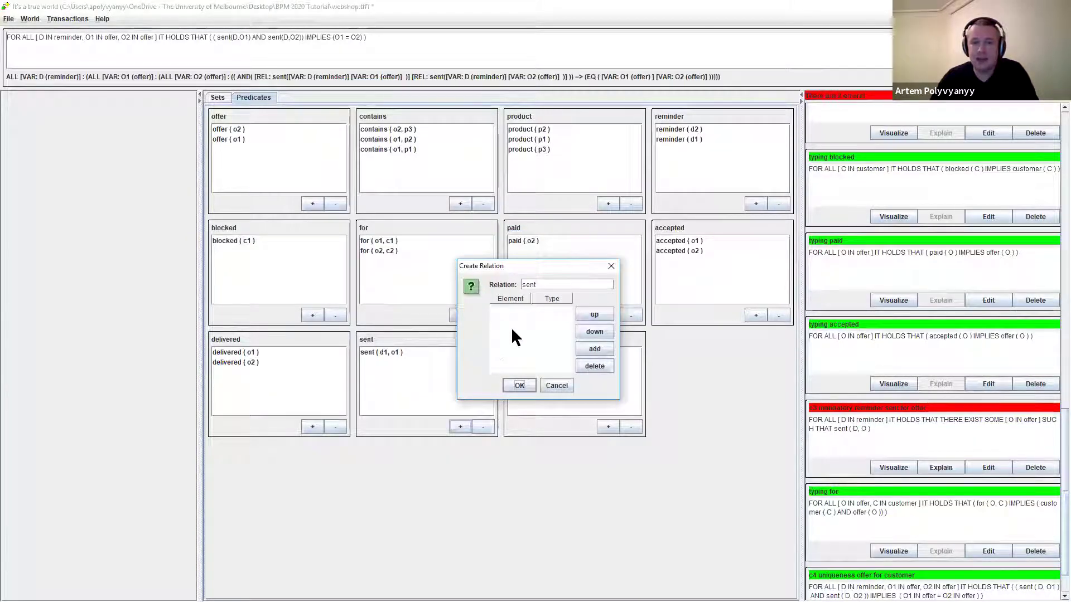
click(601, 346)
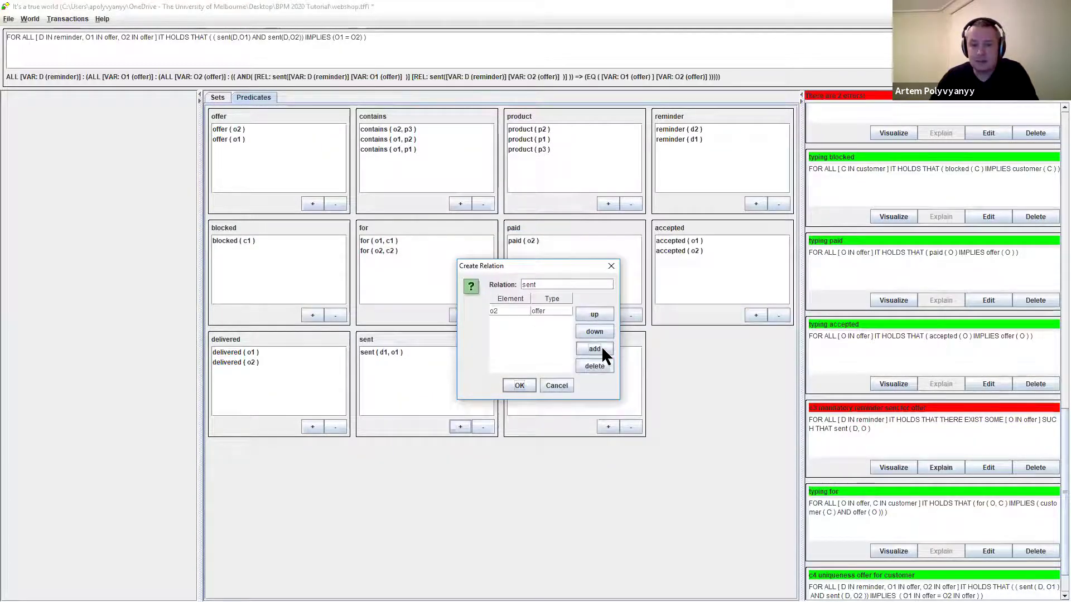
click(601, 346)
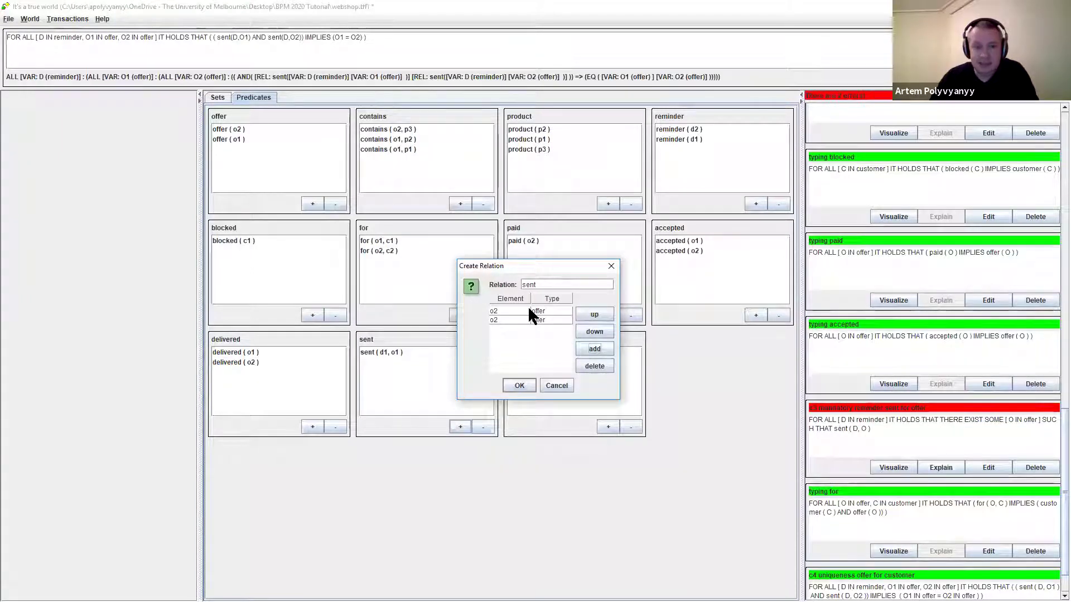
click(524, 311)
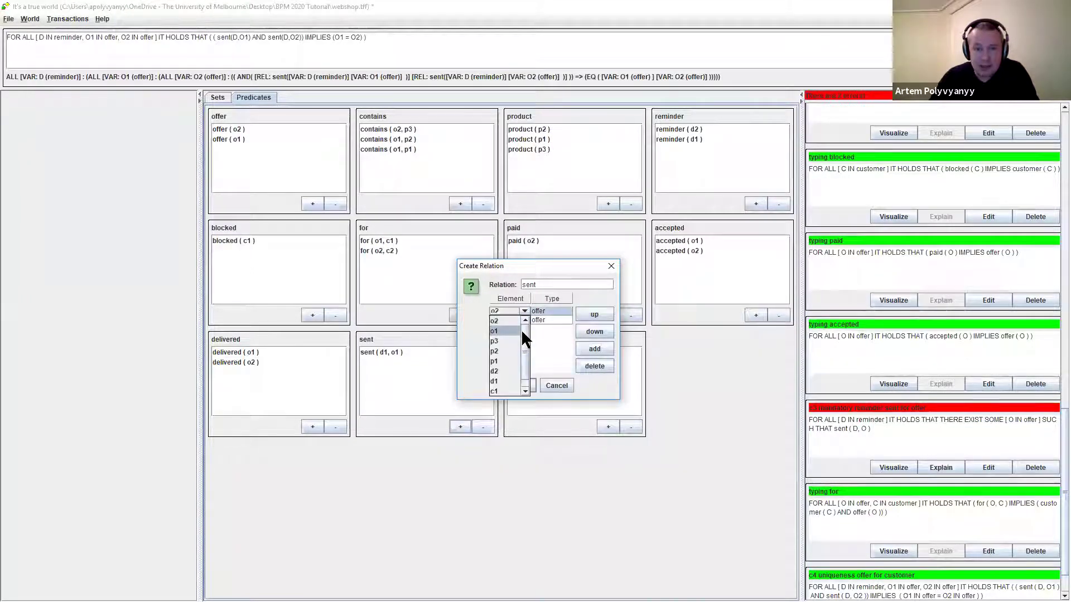
click(499, 361)
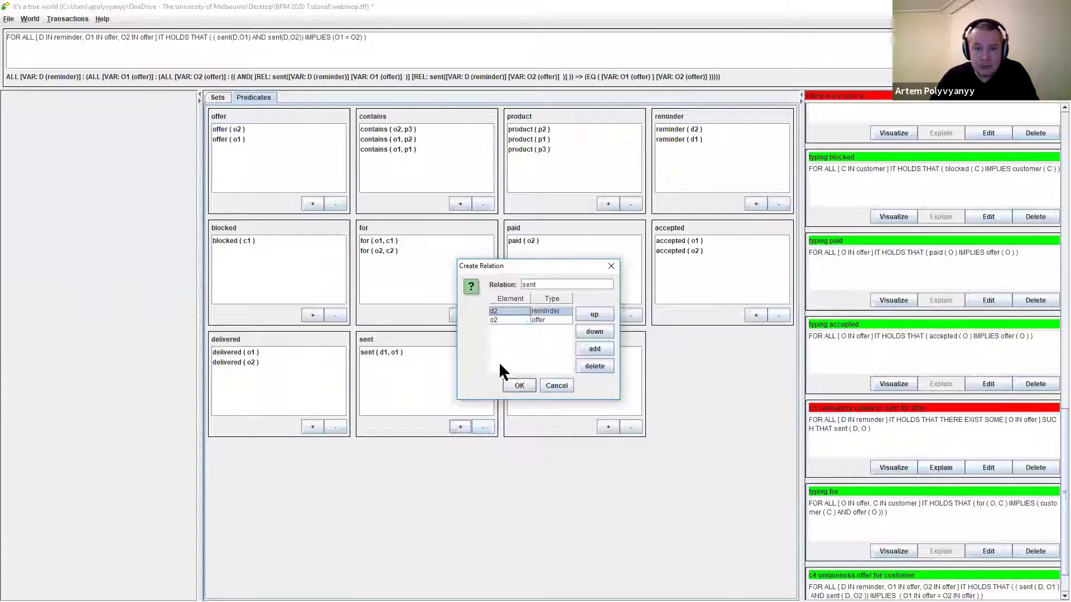
click(514, 320)
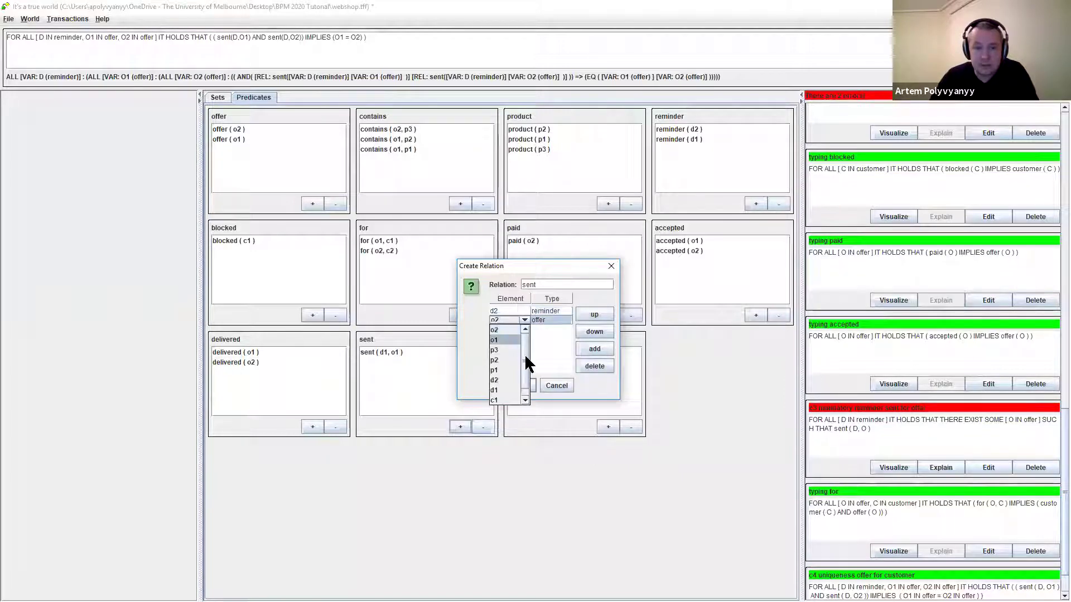
drag(525, 361, 527, 369)
click(502, 333)
click(518, 385)
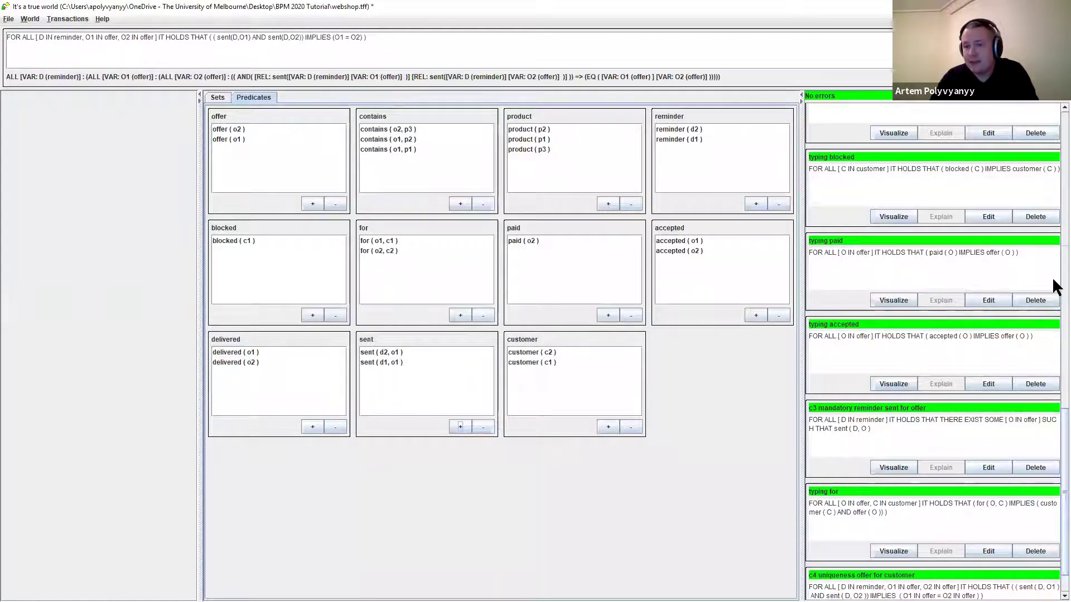
Step: Review the status of all constraints, including domain constraint d1, and switch to the slide on deriving first order logic constraints
scroll(1053, 301, up, 5)
scroll(1053, 357, down, 3)
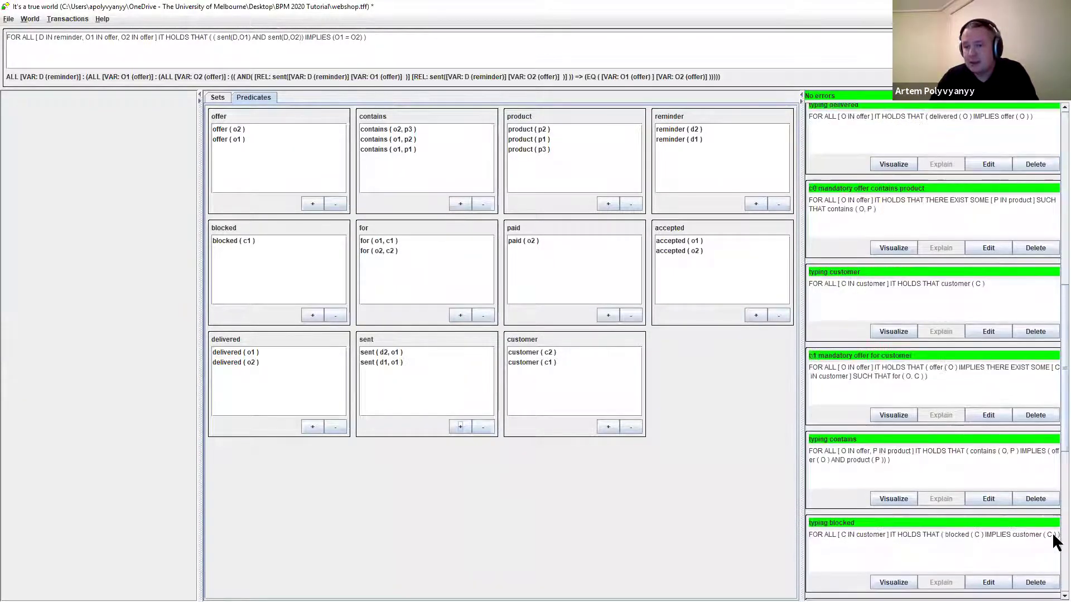
scroll(1055, 245, up, 5)
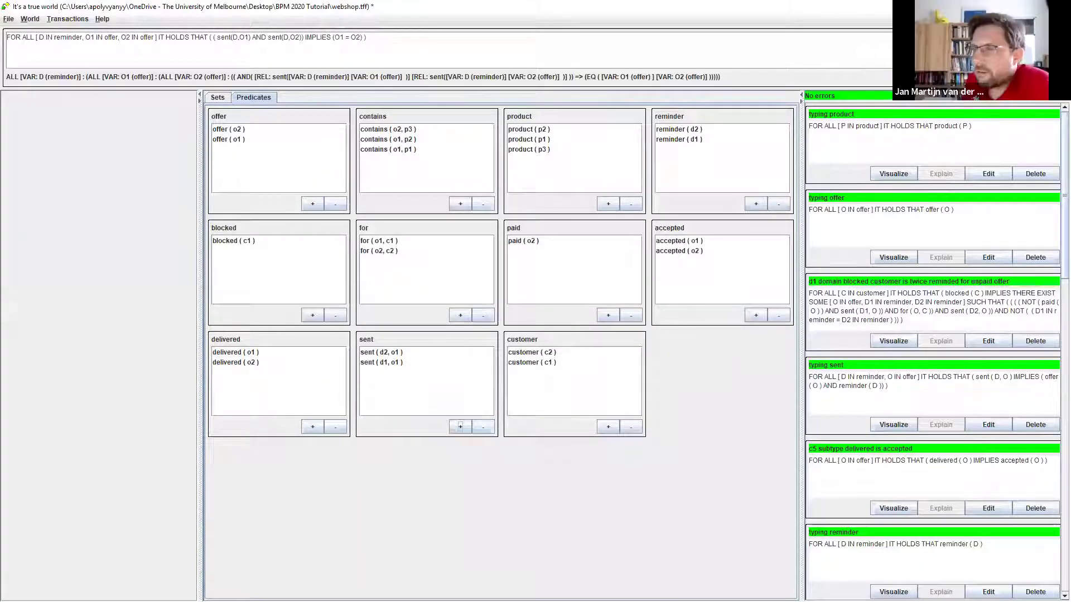
key(alt+Tab)
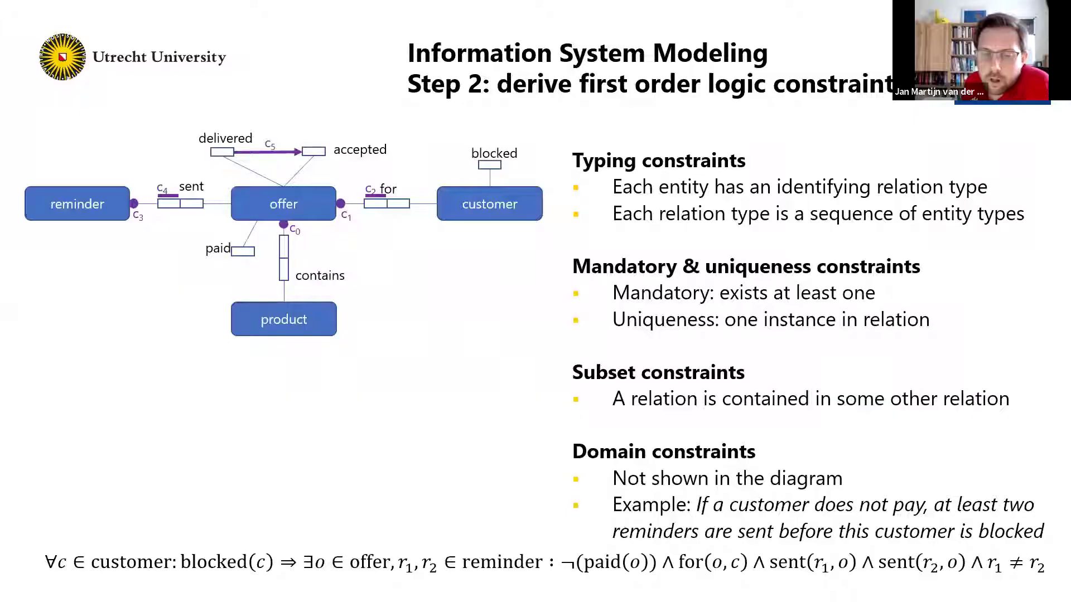